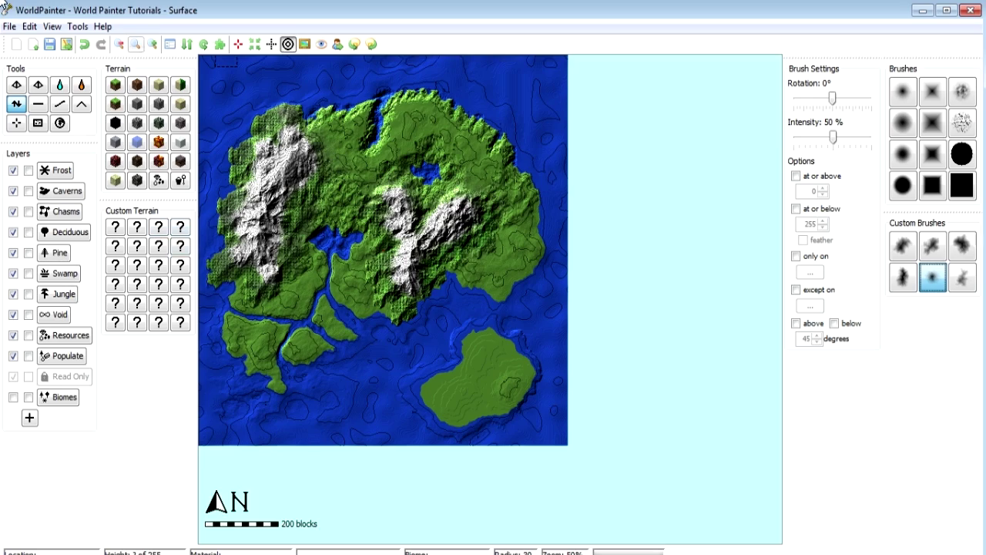
Raise a large cone-shaped mountain on the southeastern island with the soft round custom brush
left_click(153, 44)
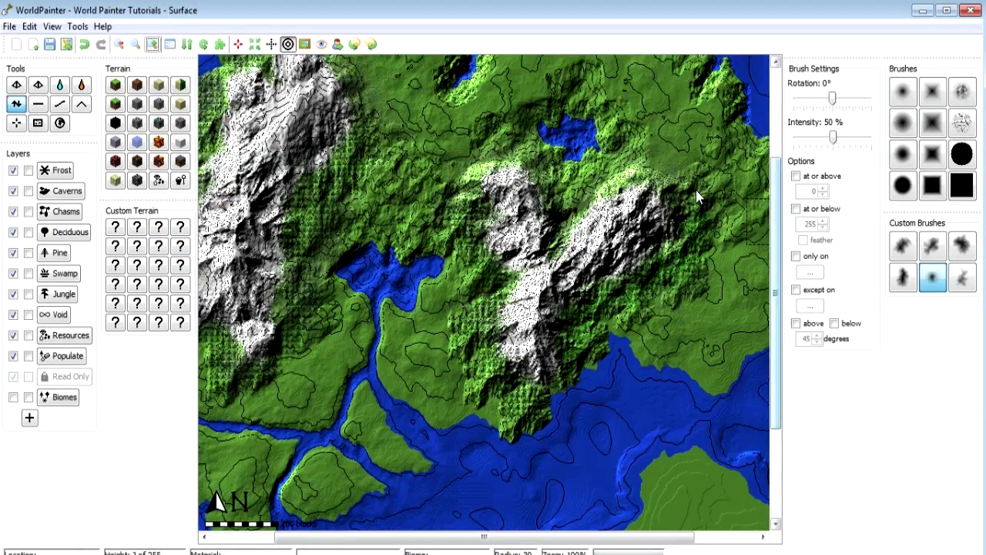
left_click_drag(776, 232, 776, 391)
left_click_drag(506, 536, 569, 536)
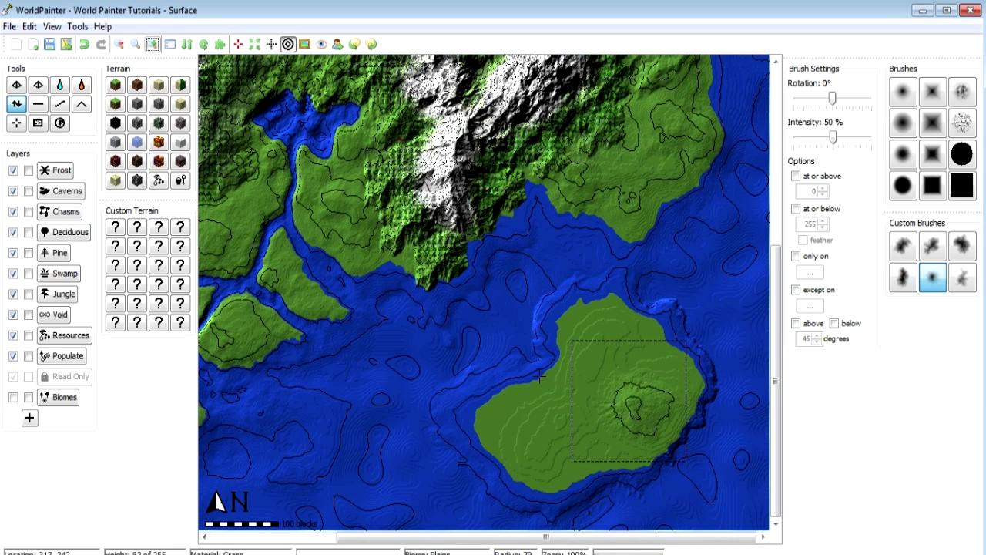
scroll(629, 400, "down", 8)
left_click_drag(629, 401, 629, 401)
scroll(629, 401, "down", 4)
scroll(629, 401, "up", 5)
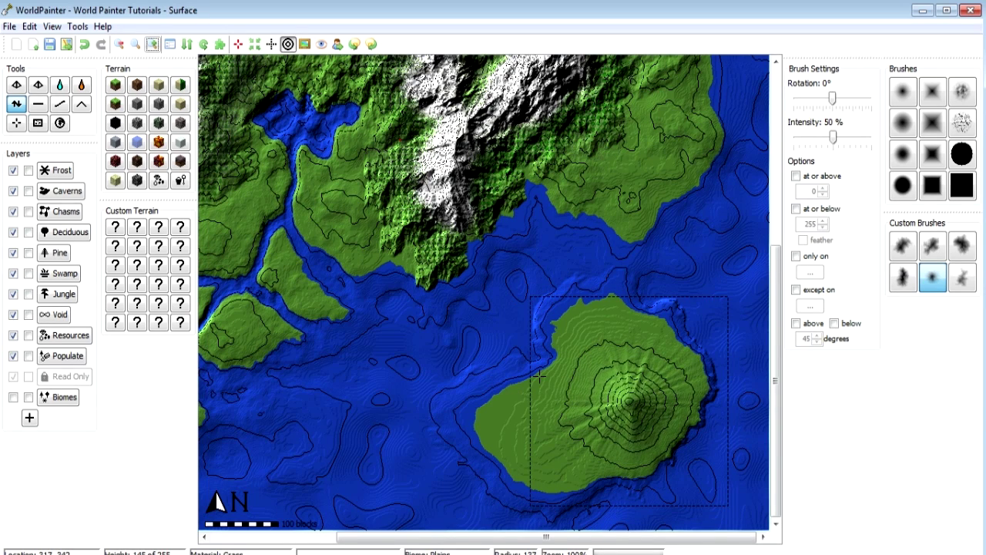
Open the 3D view, centre it on the volcano island, and shrink and reposition its window so the island map stays uncovered
left_click(52, 27)
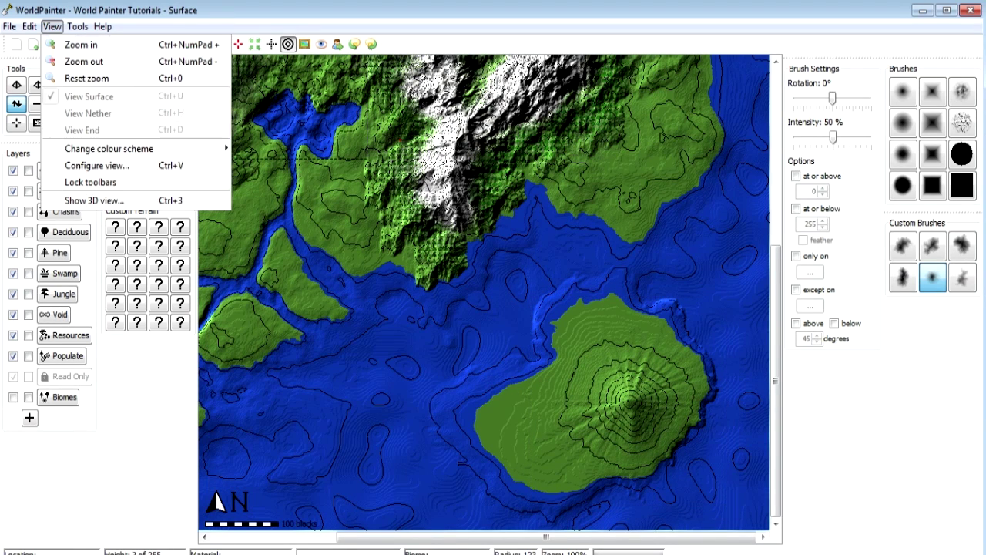
left_click(197, 200)
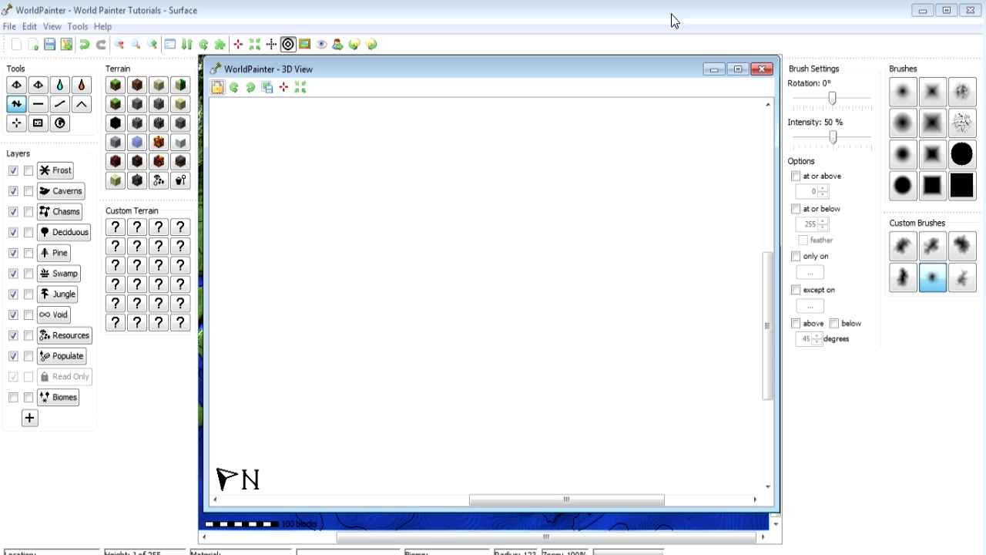
left_click_drag(700, 11, 632, 187)
left_click_drag(501, 278, 416, 362)
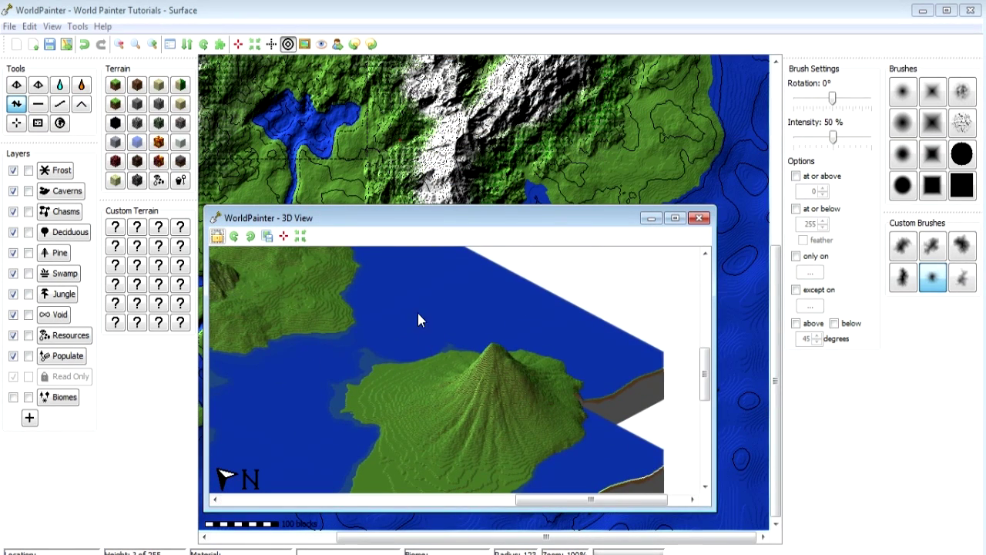
left_click_drag(418, 313, 399, 267)
left_click_drag(441, 206, 439, 238)
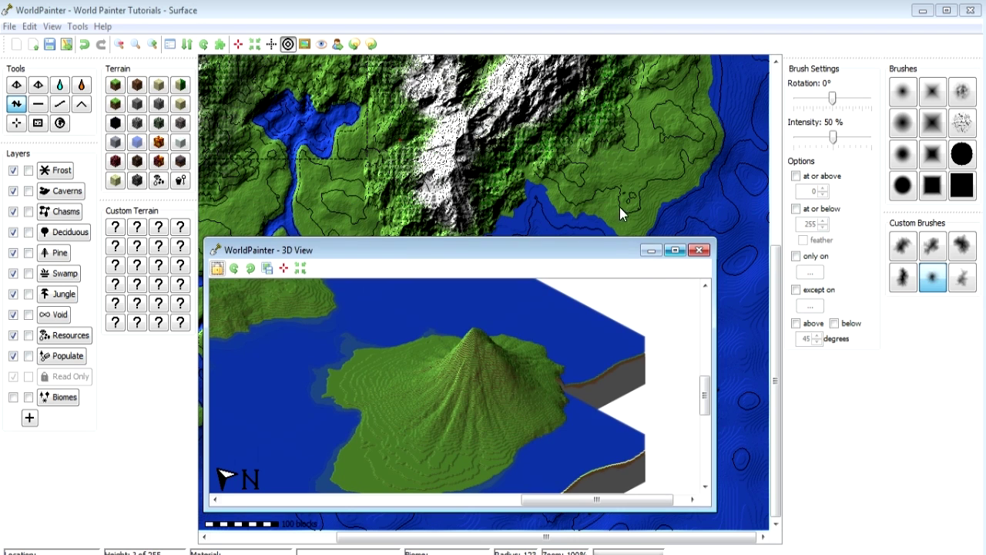
left_click_drag(631, 207, 514, 251)
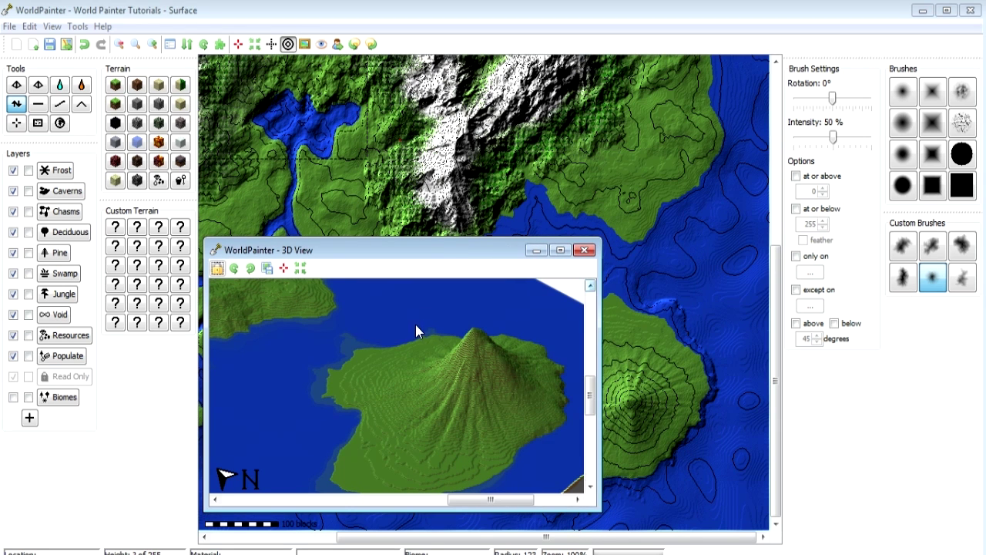
left_click_drag(416, 330, 395, 328)
left_click_drag(352, 250, 150, 292)
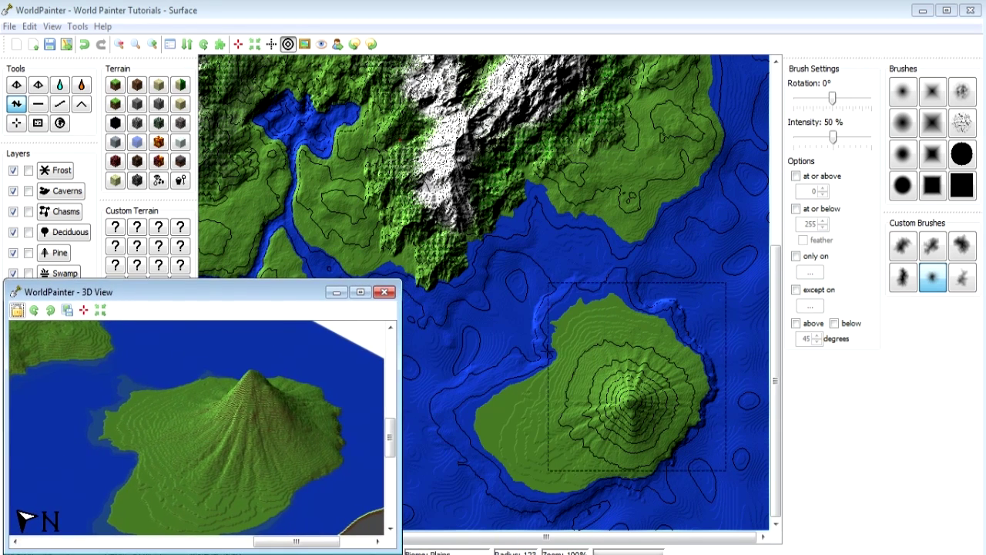
Raise the cone's summit into a taller, steeper peak, using a progressively smaller brush radius
scroll(636, 385, "down", 1)
left_click(634, 394)
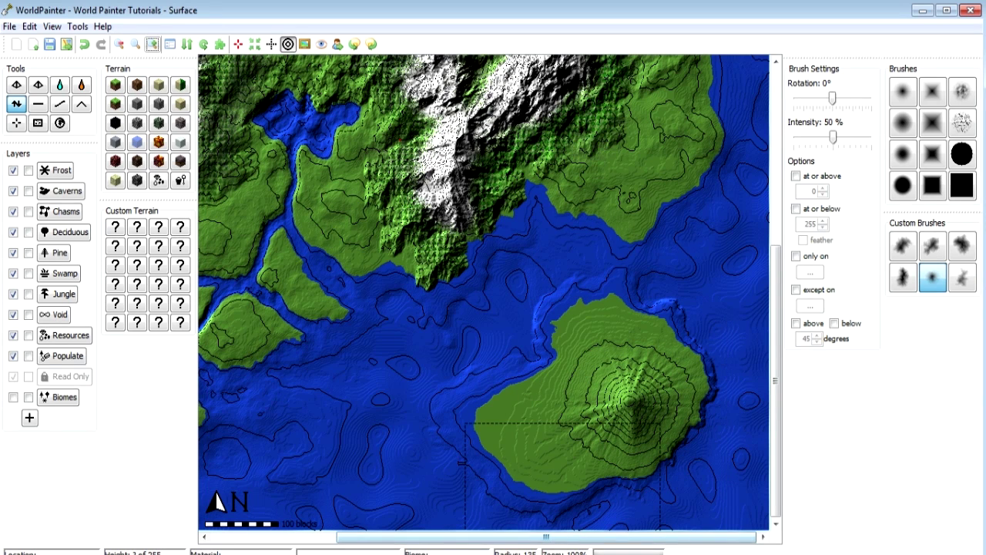
left_click(486, 523)
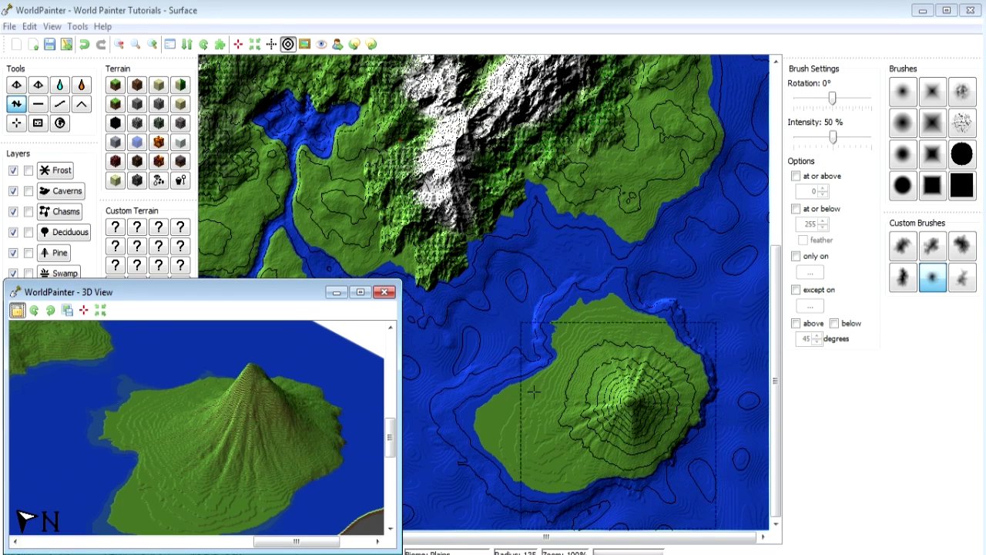
scroll(540, 383, "down", 1)
left_click_drag(632, 398, 632, 398)
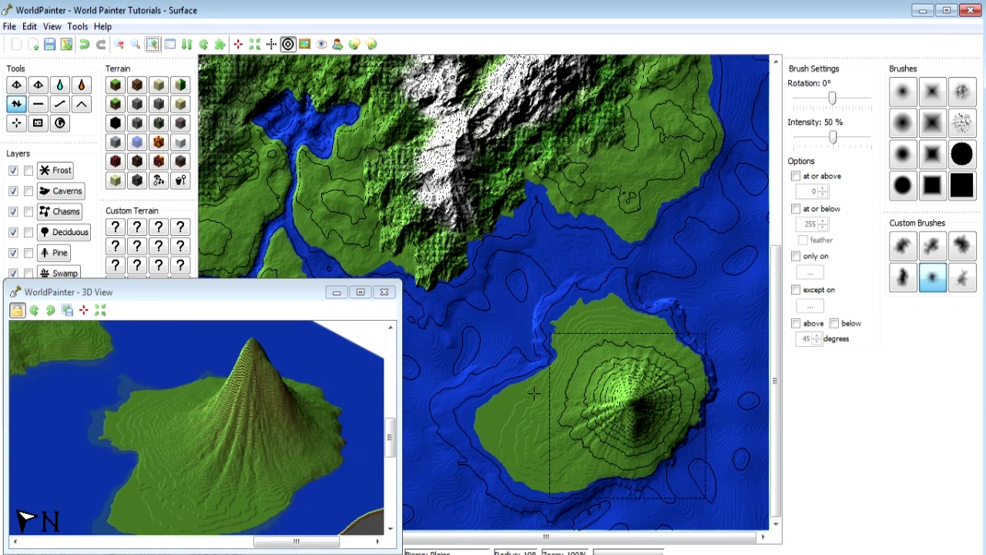
Build rugged ridges around the cone and across the whole island with the irregular custom brush at radius 70
left_click(934, 245)
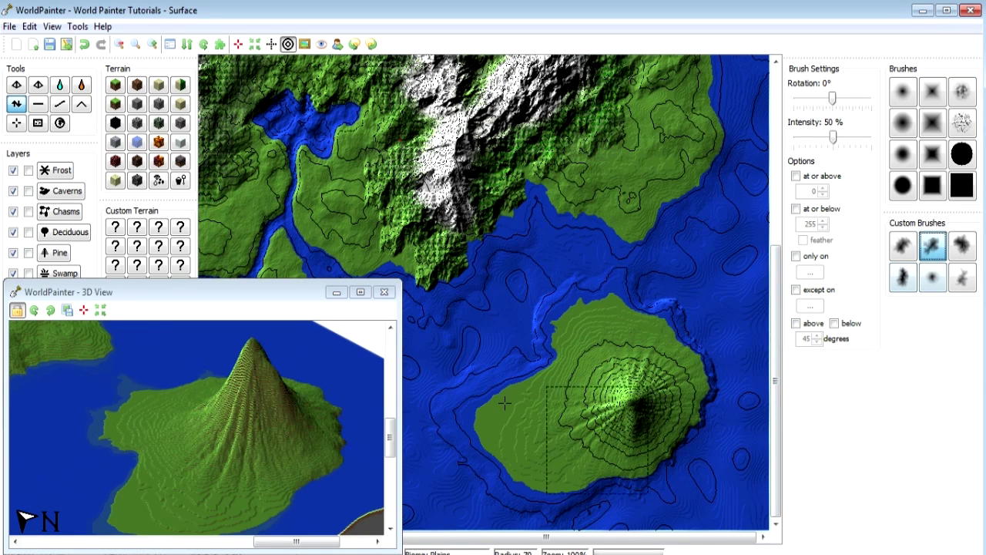
mouse_move(589, 429)
left_mouse_down()
mouse_move(603, 460)
mouse_move(633, 452)
mouse_move(678, 465)
mouse_move(640, 478)
mouse_move(682, 449)
left_mouse_up()
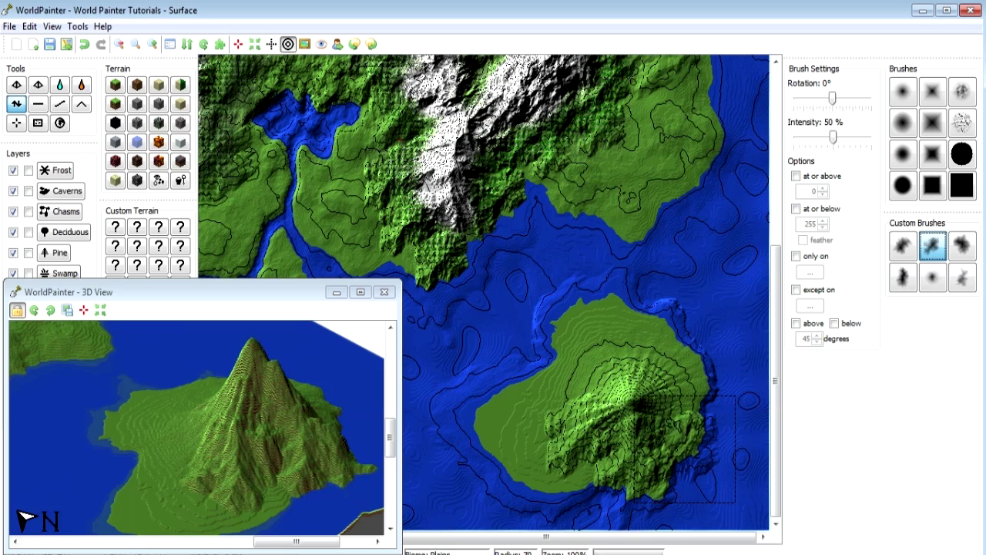
mouse_move(680, 412)
left_mouse_down()
mouse_move(686, 379)
mouse_move(643, 335)
mouse_move(582, 357)
mouse_move(598, 320)
left_mouse_up()
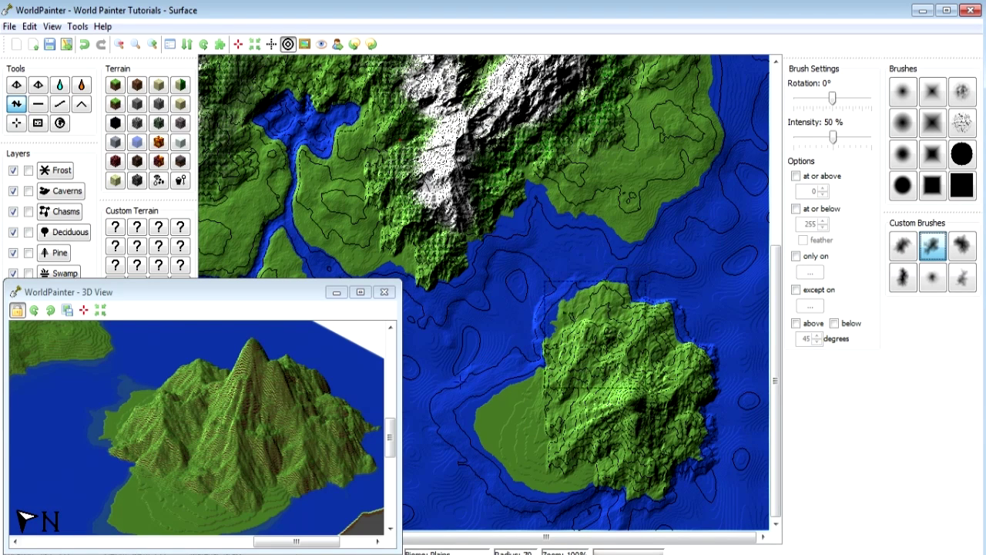
mouse_move(512, 421)
left_mouse_down()
mouse_move(542, 427)
mouse_move(533, 460)
mouse_move(577, 477)
mouse_move(574, 467)
left_mouse_up()
left_click_drag(97, 430, 71, 424)
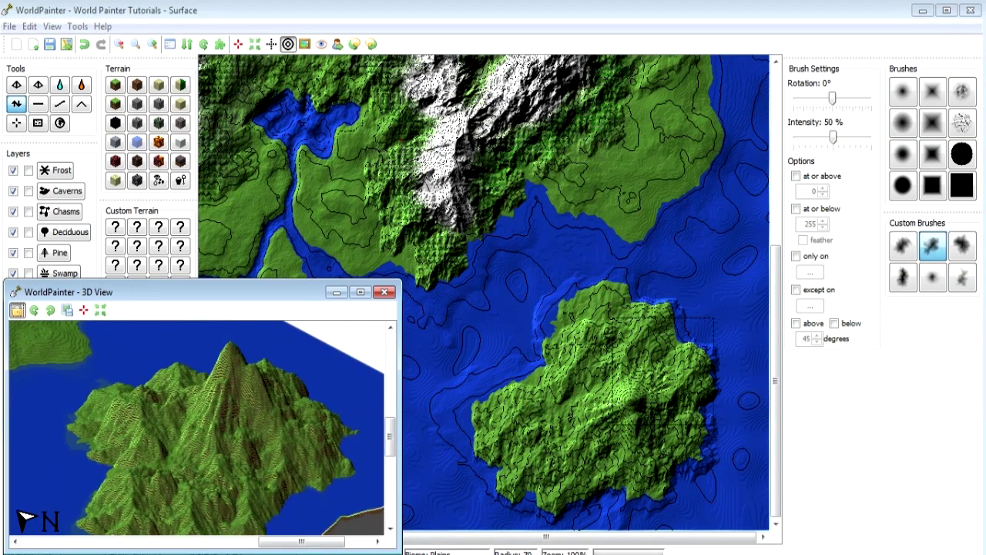
Raise more rugged terrain around the central peak to blend it into the ridges, checking its shape in the 3D view
left_click_drag(624, 397, 642, 420)
left_click(641, 420)
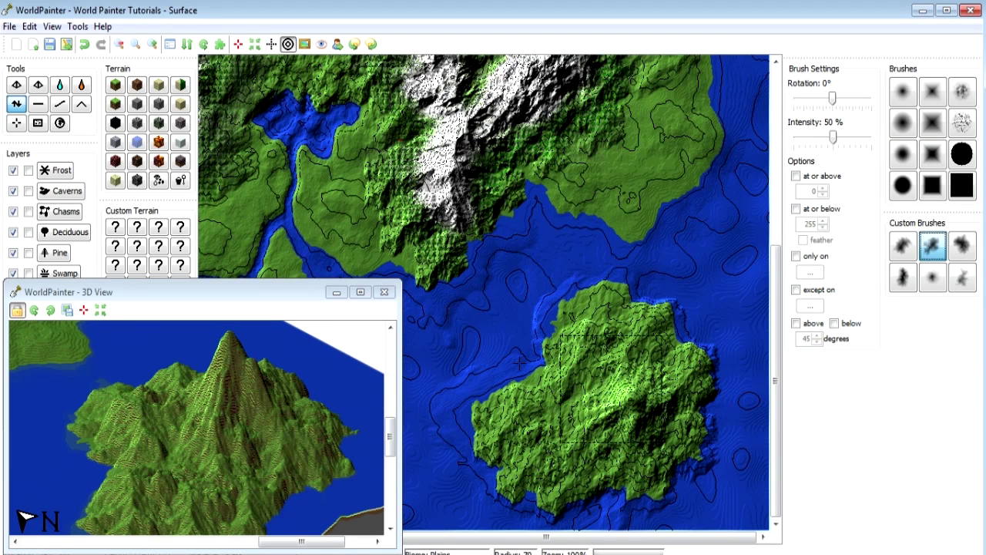
left_click_drag(614, 389, 610, 388)
left_click_drag(157, 413, 159, 456)
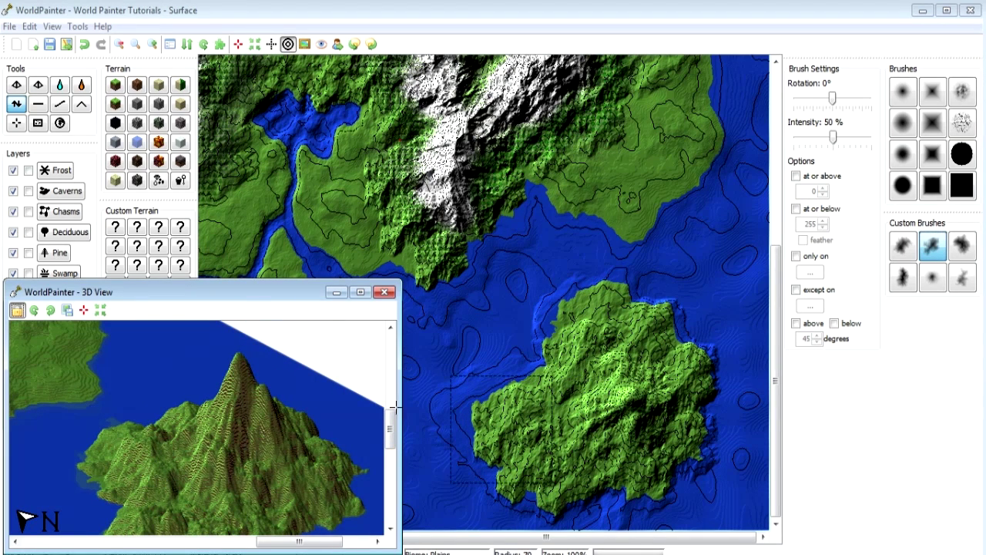
left_click_drag(576, 376, 586, 386)
left_click_drag(222, 445, 229, 367)
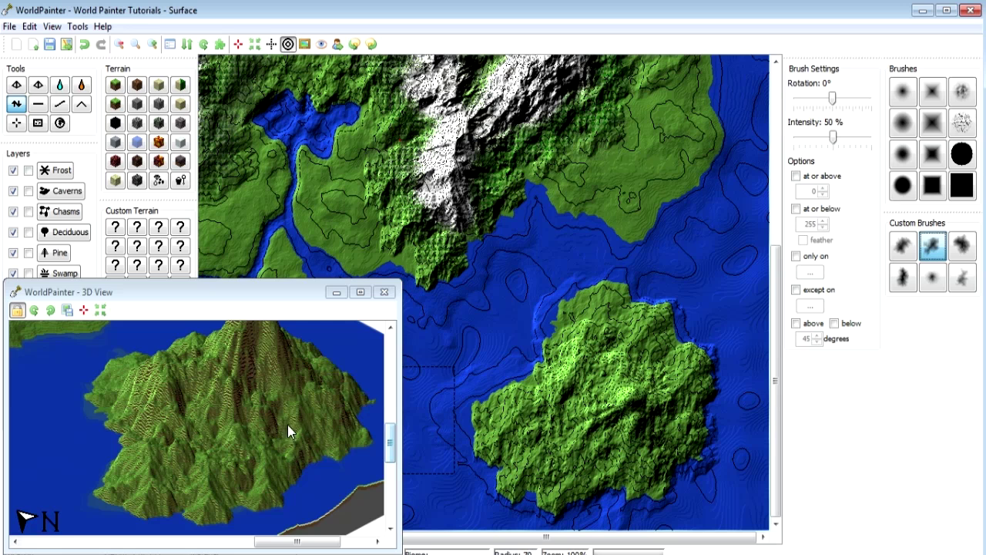
left_click_drag(286, 417, 176, 455)
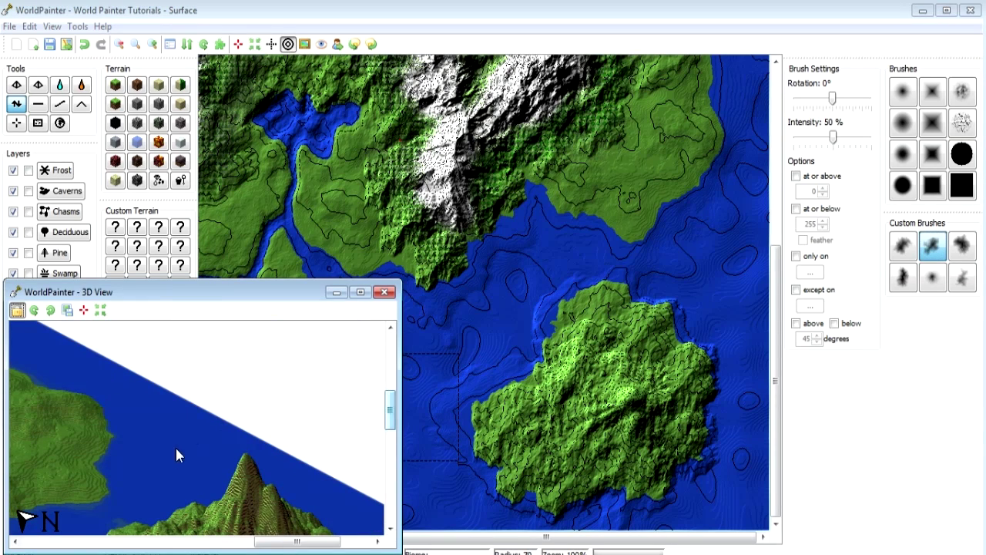
Dig a crater into the volcano's summit with the soft round custom brush at a radius of about 24
left_click(932, 277)
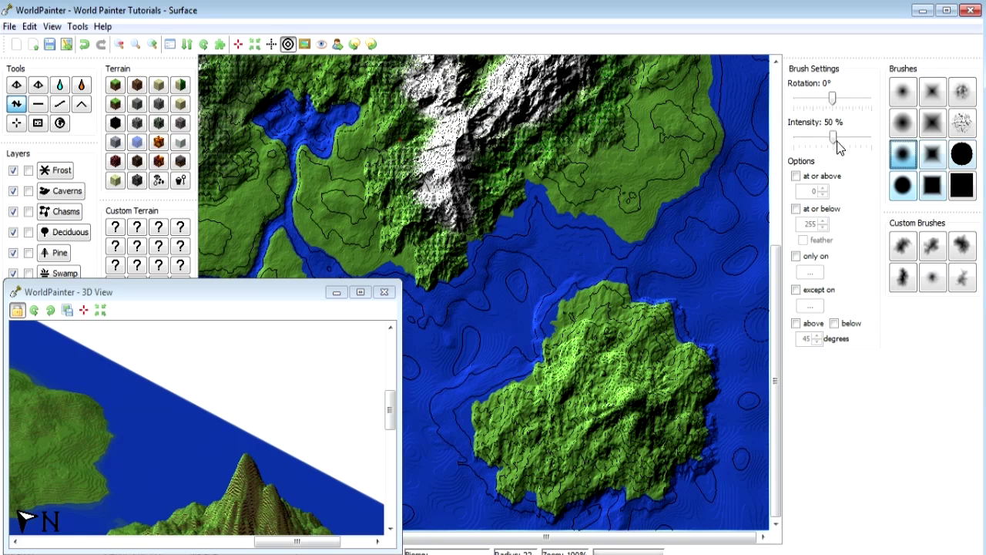
left_click(932, 277)
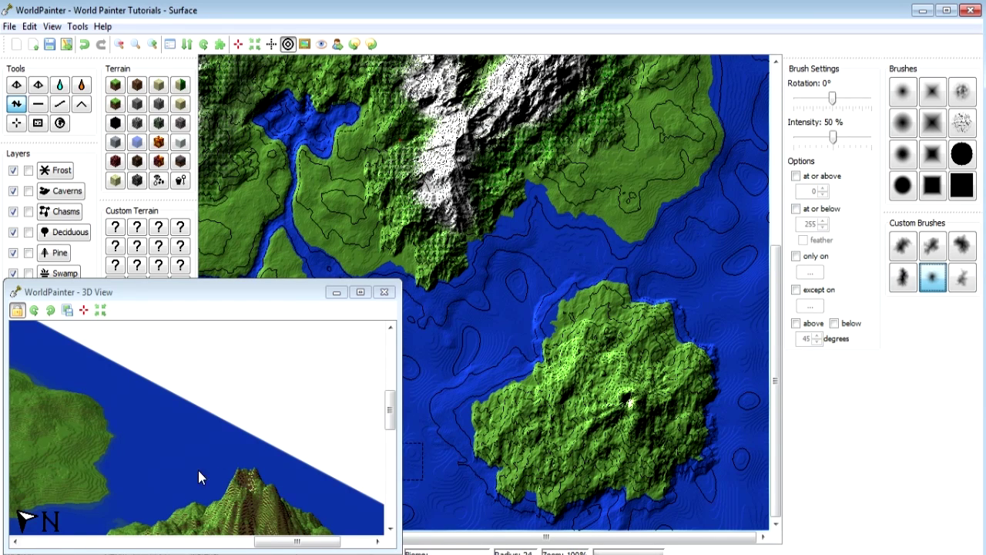
left_click_drag(198, 470, 222, 374)
left_click_drag(193, 291, 165, 161)
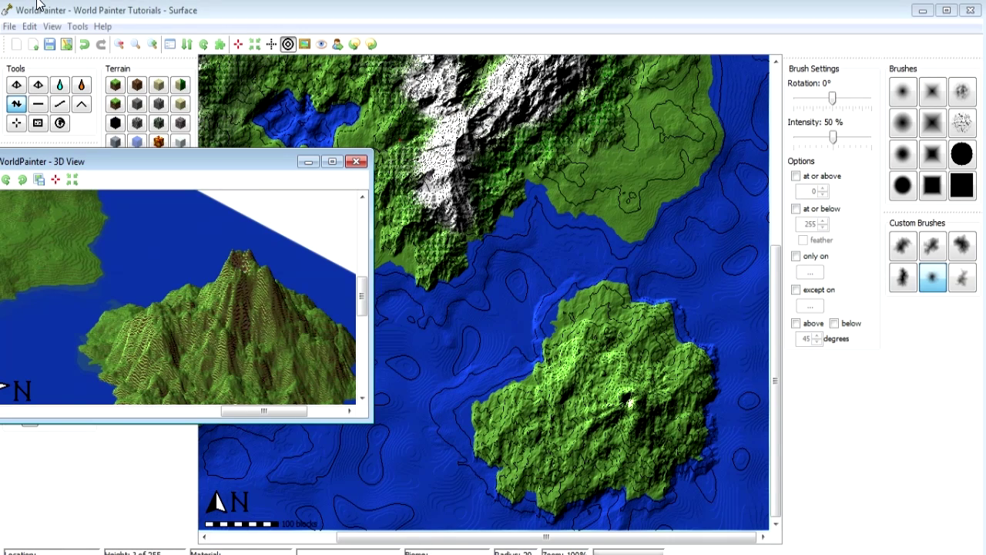
Zoom the map to 200% on the volcano and deepen the summit crater with the soft round custom brush
left_click(153, 44)
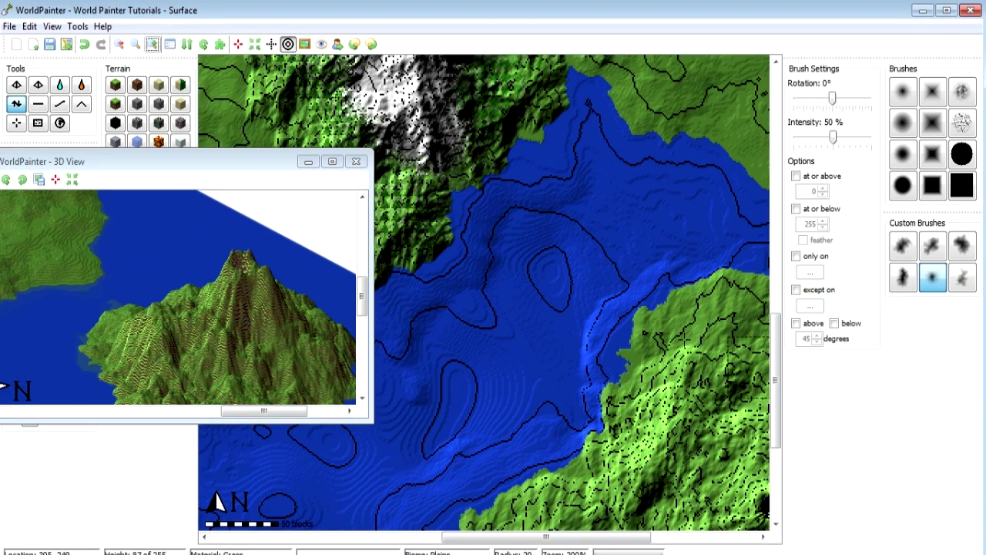
scroll(699, 382, "down", 5)
left_click_drag(474, 537, 564, 524)
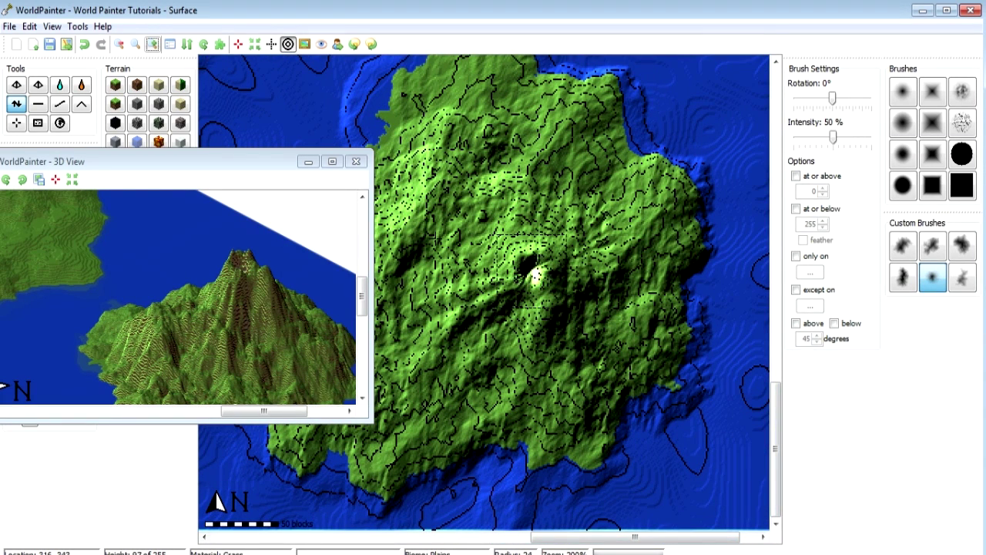
left_click_drag(535, 275, 536, 278)
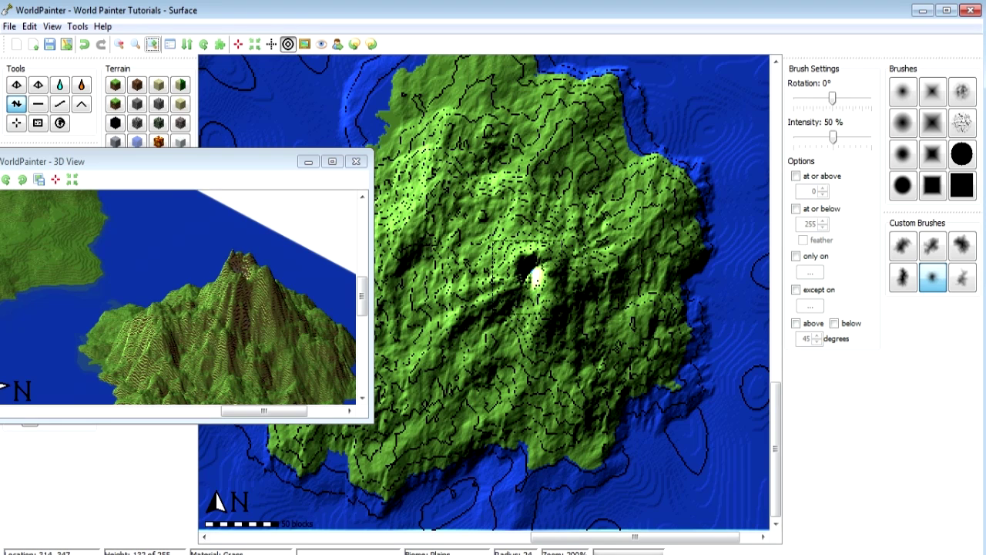
left_click_drag(535, 275, 534, 276)
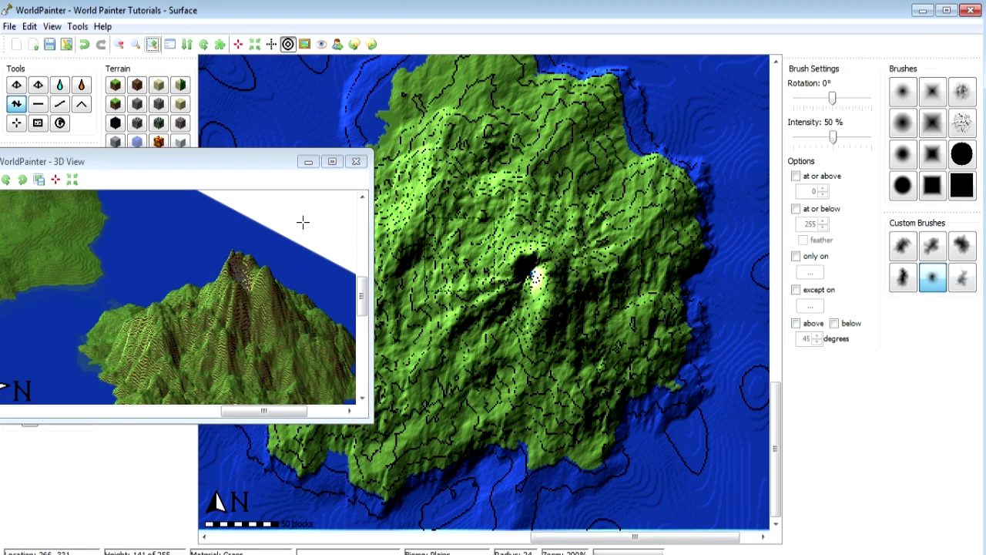
Remove the water from the bottom of the crater with a round brush at radius 18
left_click(38, 123)
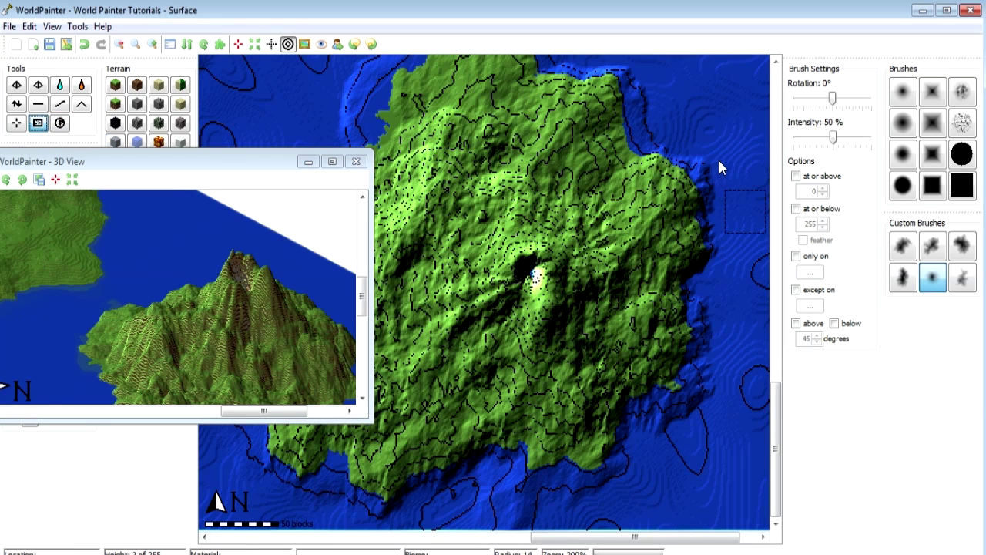
left_click(903, 185)
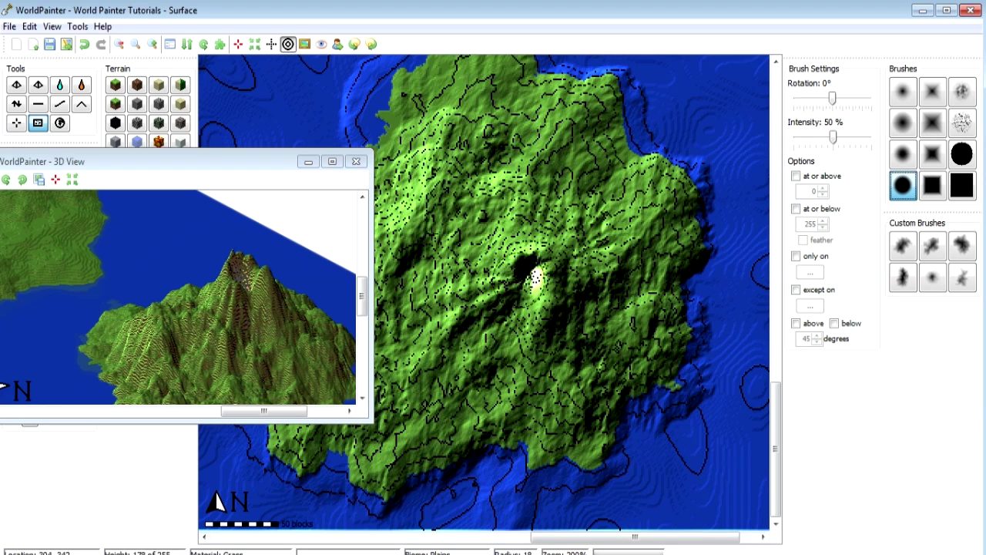
left_click_drag(143, 264, 136, 233)
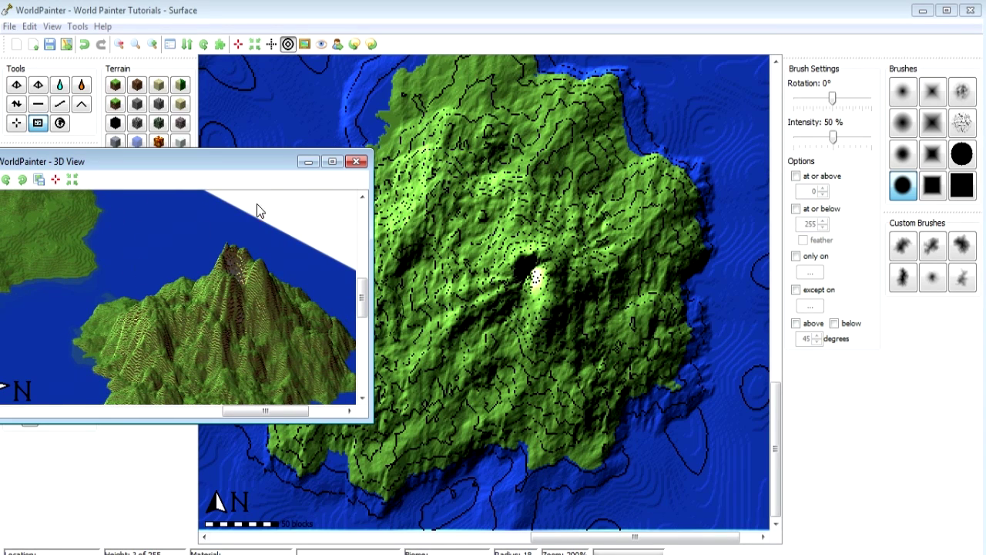
Roughen the crater and the surrounding upper slopes using the Height tool and the irregular custom brush at radius 14
left_click(933, 245)
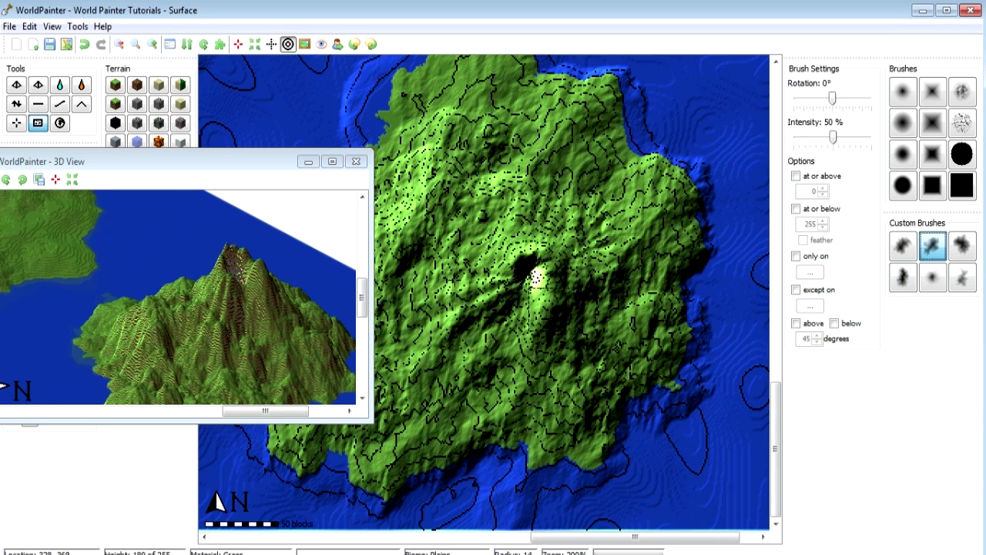
left_click(16, 103)
left_click_drag(534, 277, 535, 280)
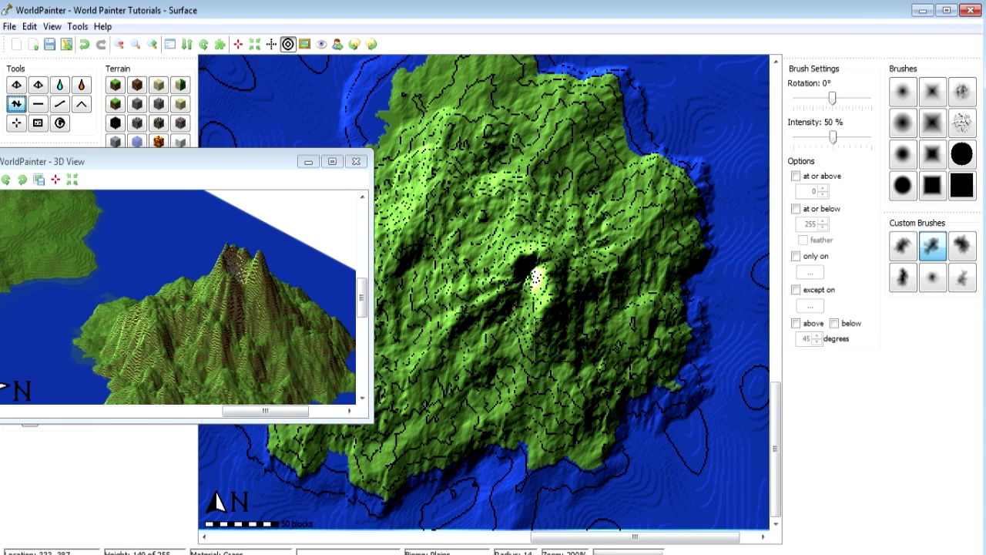
mouse_move(550, 333)
left_mouse_down()
mouse_move(529, 331)
mouse_move(542, 334)
left_mouse_up()
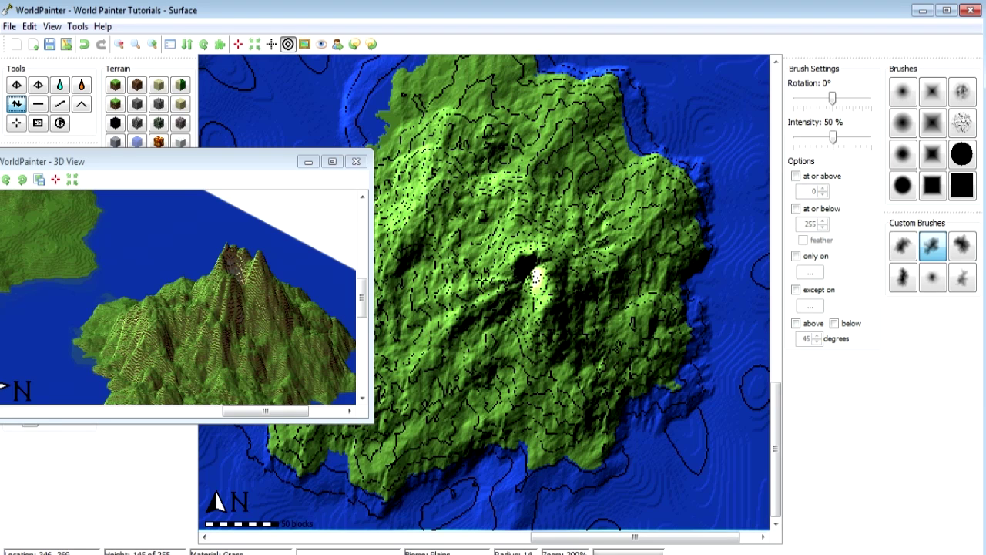
left_click_drag(485, 281, 470, 279)
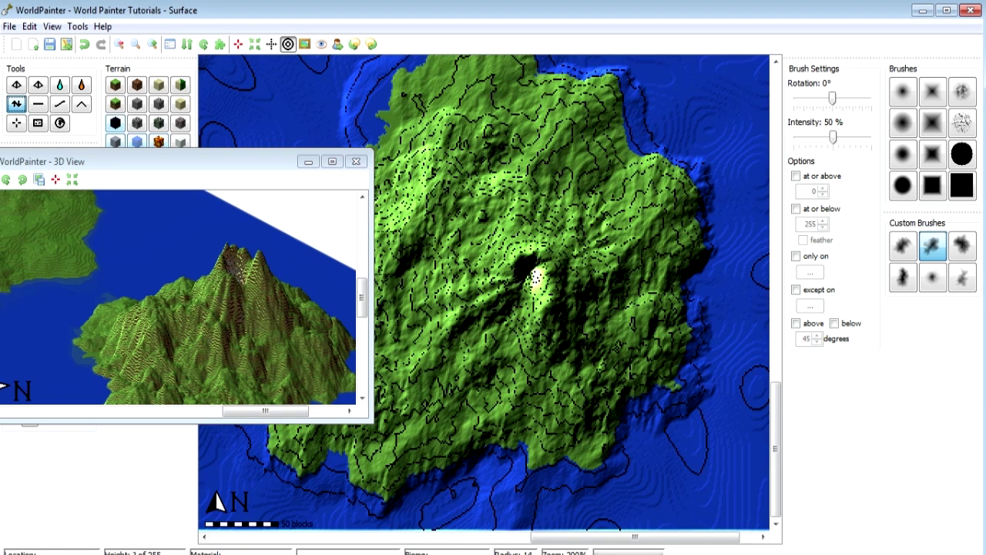
Flood the bottom of the volcano's crater with lava
left_click(81, 85)
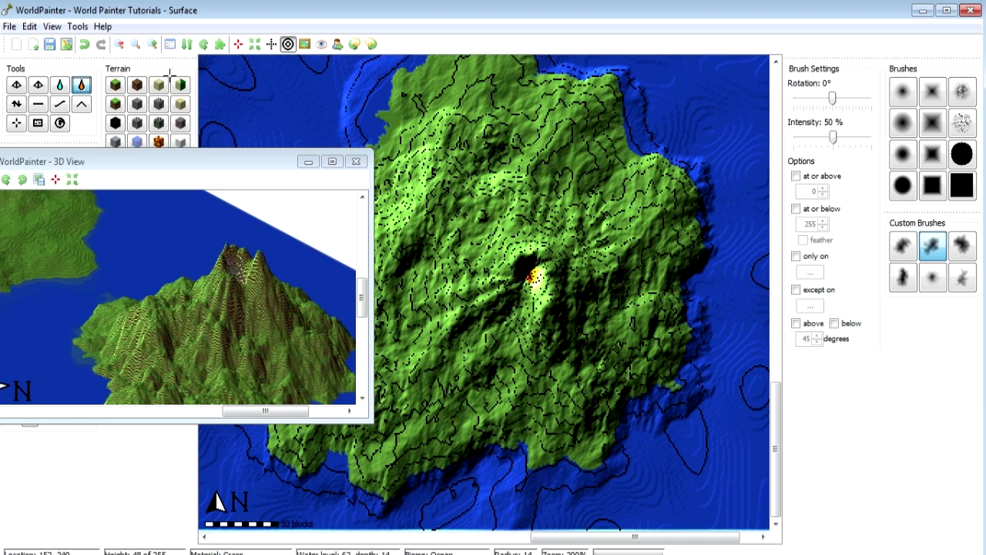
Set up the sand terrain with the first irregular custom brush at 100% intensity, limited to heights at or below 67
left_click(308, 162)
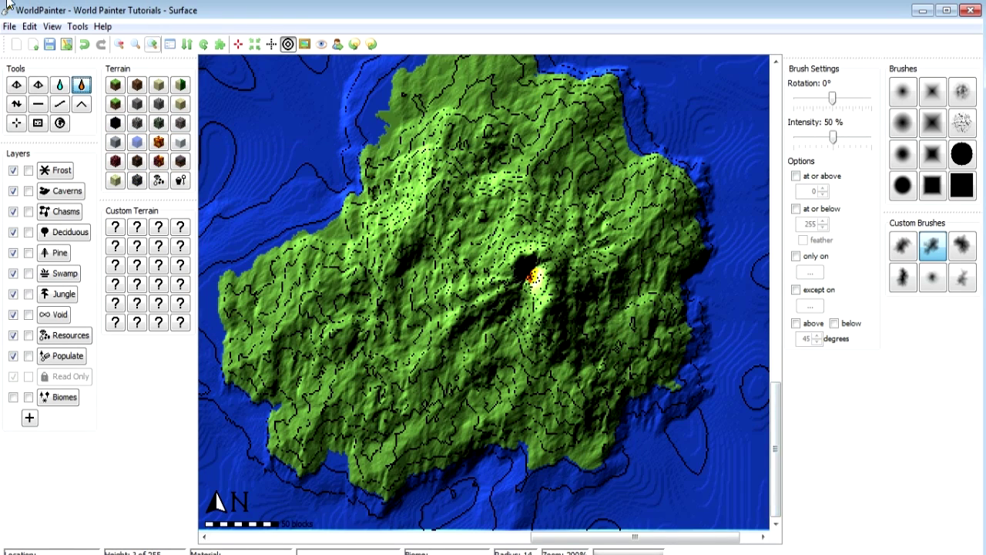
left_click(119, 44)
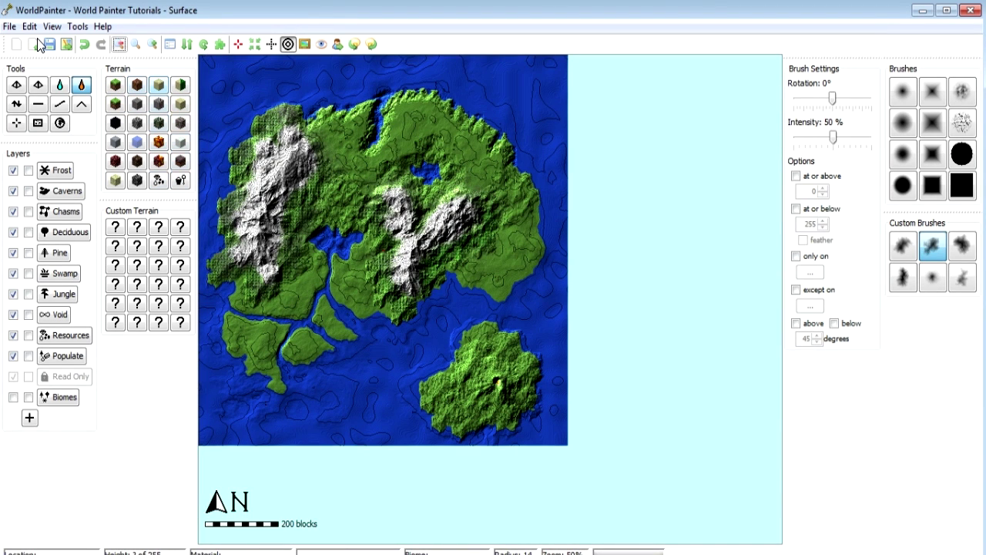
left_click(159, 84)
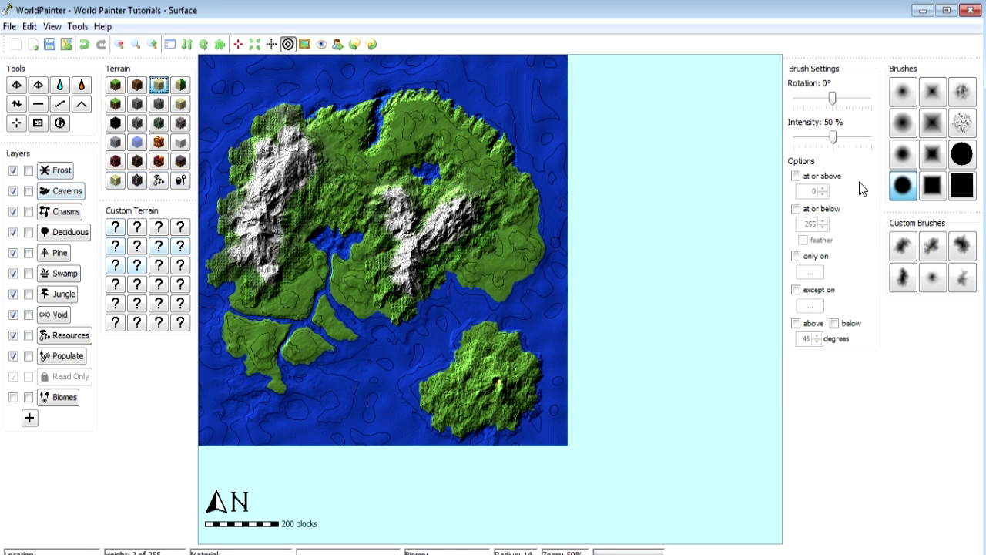
left_click(903, 245)
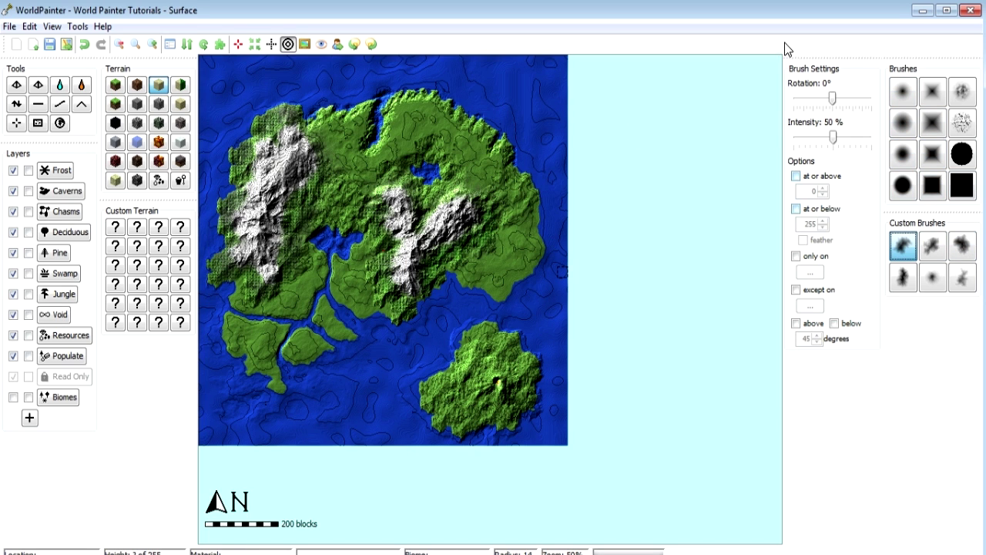
left_click_drag(832, 137, 872, 137)
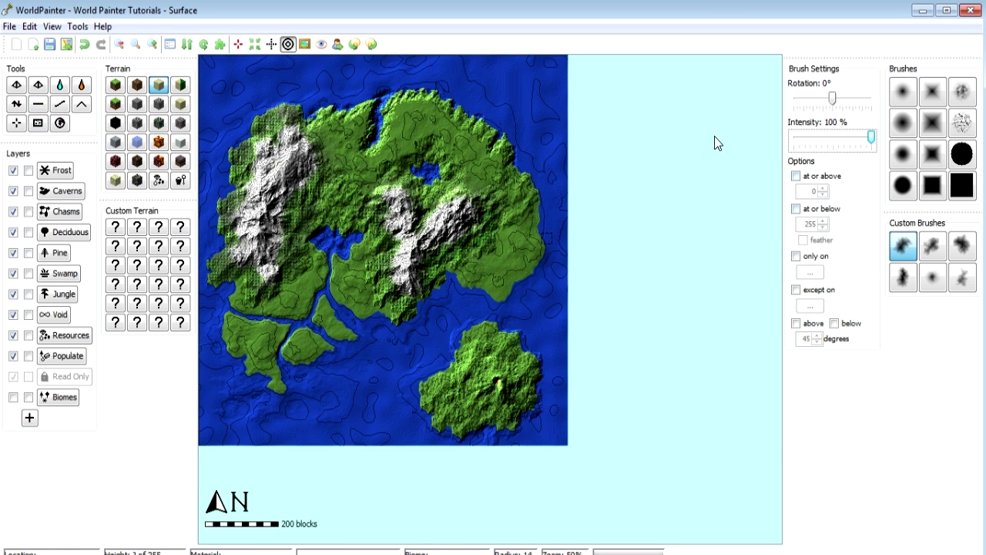
left_click(796, 208)
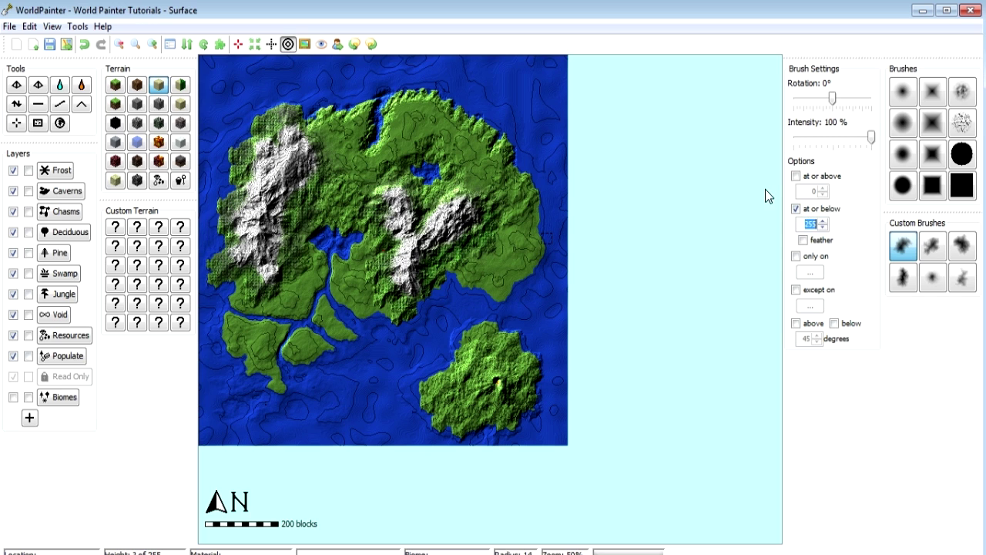
type("67")
Try painting sand over the southern lowlands and the small river islands at brush radius 102, and undo it
scroll(357, 350, "down", 20)
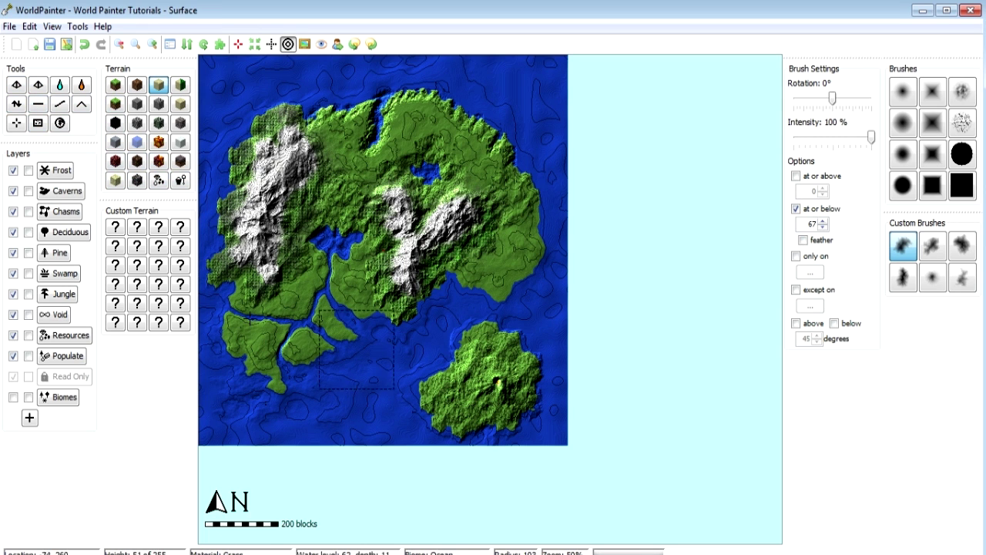
mouse_move(333, 342)
left_mouse_down()
mouse_move(320, 338)
mouse_move(327, 304)
mouse_move(316, 274)
mouse_move(332, 248)
mouse_move(367, 248)
mouse_move(356, 268)
mouse_move(353, 259)
mouse_move(360, 300)
left_mouse_up()
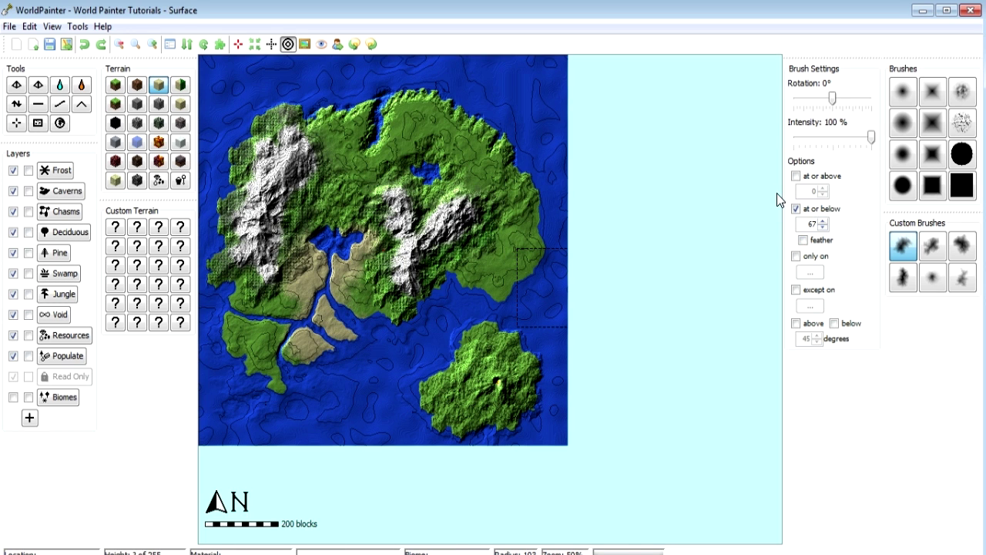
key("ctrl+z")
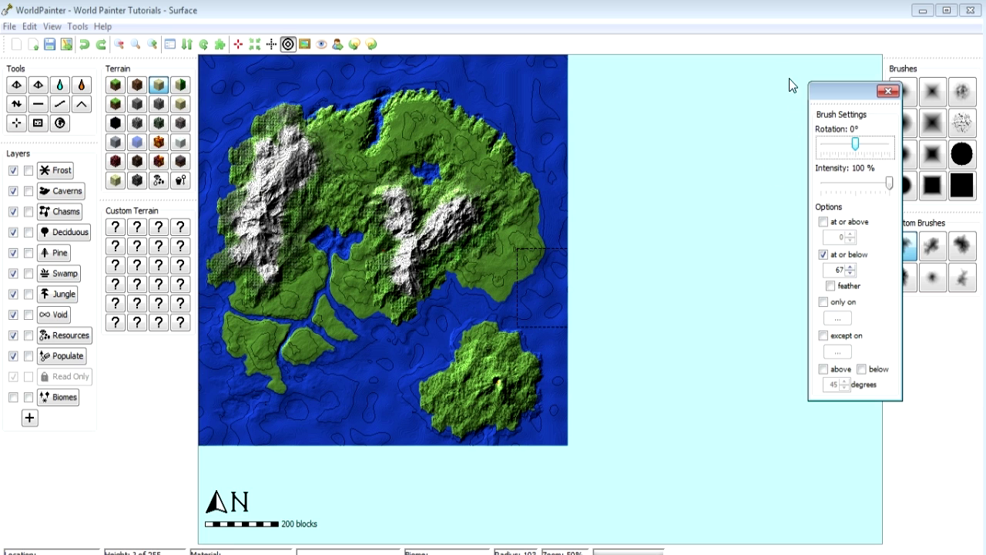
Float the brush settings and paint a sand beach along the shore of the southeastern volcano island
mouse_move(840, 90)
left_mouse_down()
mouse_move(854, 237)
mouse_move(898, 377)
mouse_move(837, 278)
mouse_move(819, 15)
mouse_move(858, 4)
mouse_move(815, 39)
mouse_move(832, 170)
mouse_move(825, 324)
left_mouse_up()
left_click(880, 351)
left_click(880, 351)
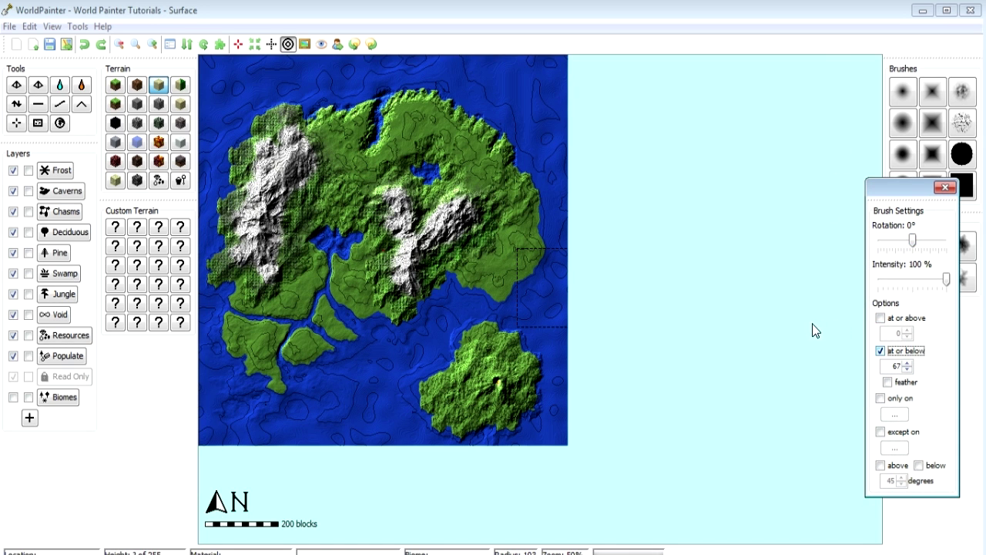
left_click(45, 44)
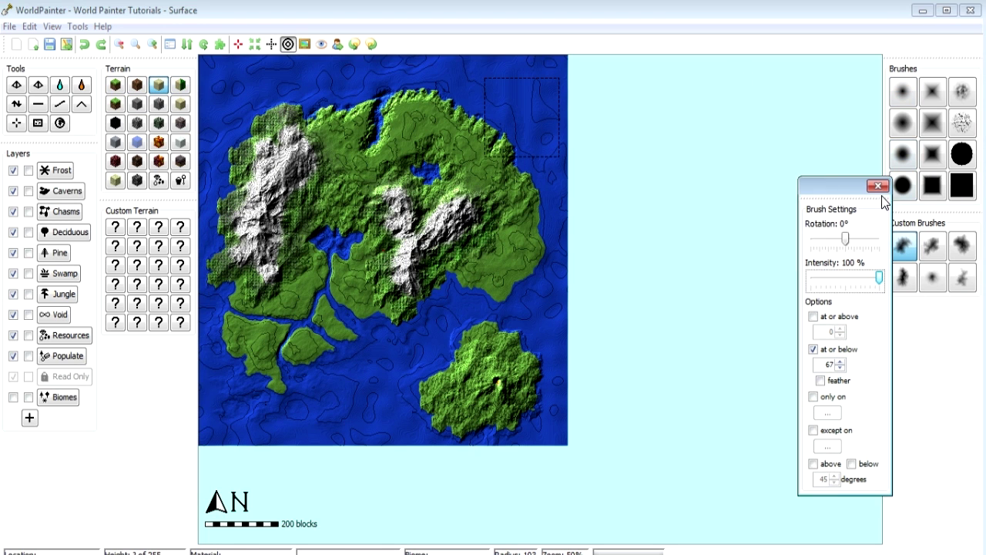
left_click(839, 206)
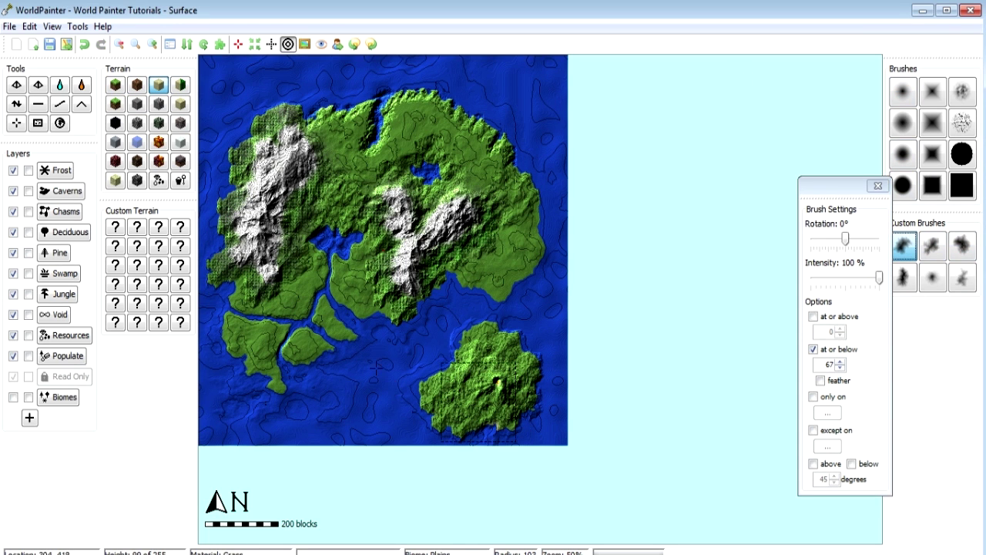
left_click_drag(409, 375, 401, 385)
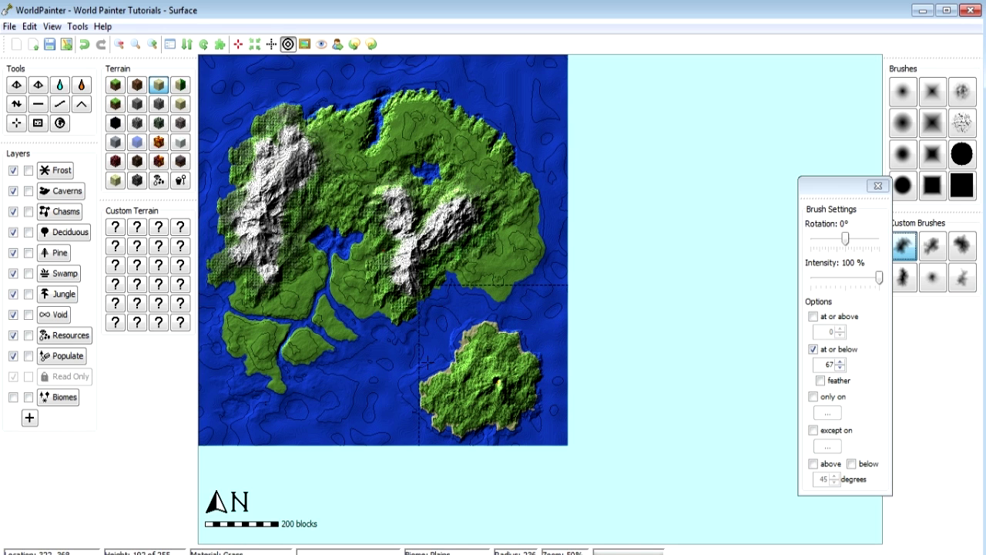
Try painting sand along the southwestern islands and the river banks at brush radius 137, and undo it
scroll(377, 353, "down", 5)
mouse_move(220, 313)
left_mouse_down()
mouse_move(186, 286)
mouse_move(194, 268)
mouse_move(202, 324)
mouse_move(208, 227)
left_mouse_up()
left_click_drag(313, 289, 376, 309)
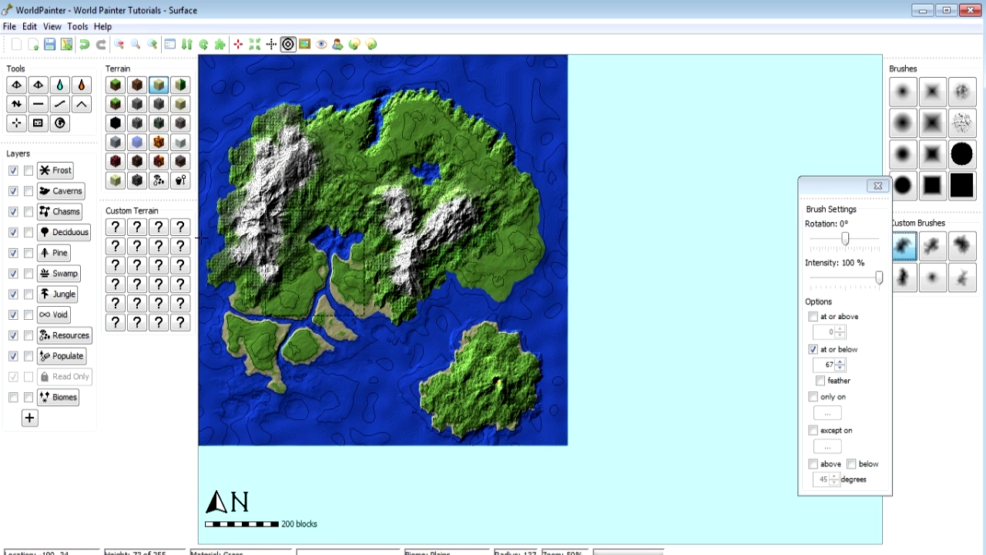
key("ctrl+z")
Paint sand beaches along the southwestern islands and parts of the mainland's western, southern and southeastern shores with a smaller brush
scroll(312, 274, "down", 5)
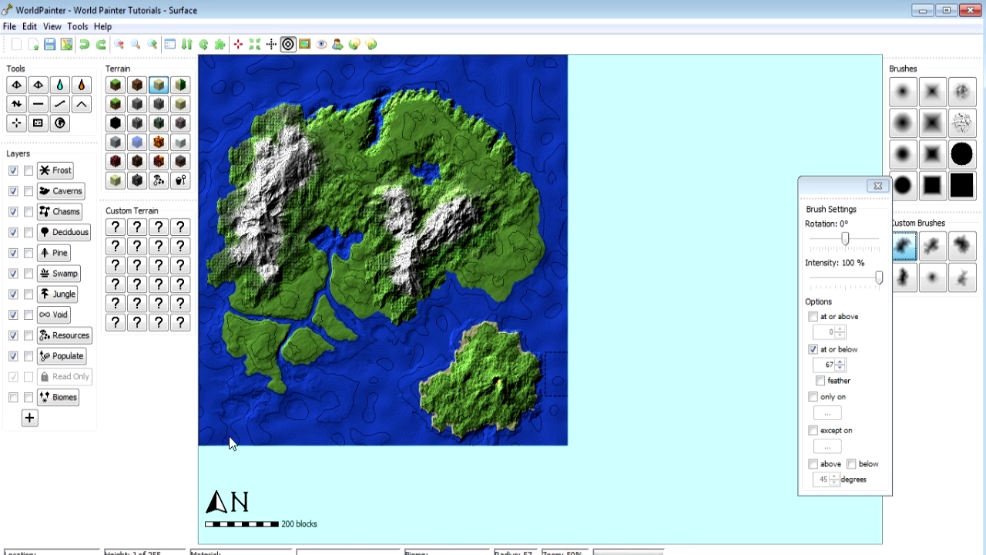
left_click_drag(169, 367, 102, 294)
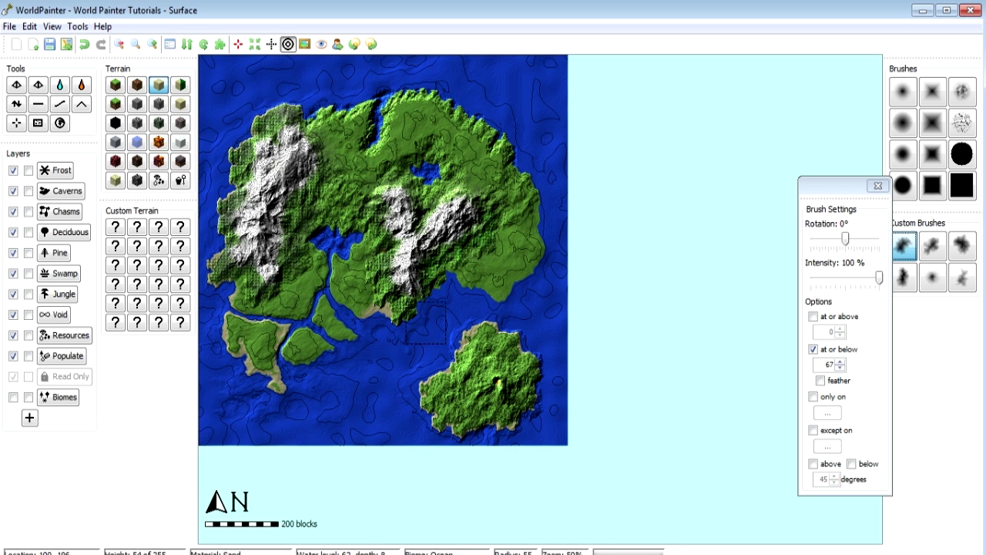
scroll(454, 283, "down", 1)
mouse_move(457, 283)
left_mouse_down()
mouse_move(463, 273)
mouse_move(496, 292)
mouse_move(504, 285)
mouse_move(475, 278)
left_mouse_up()
scroll(477, 278, "down", 7)
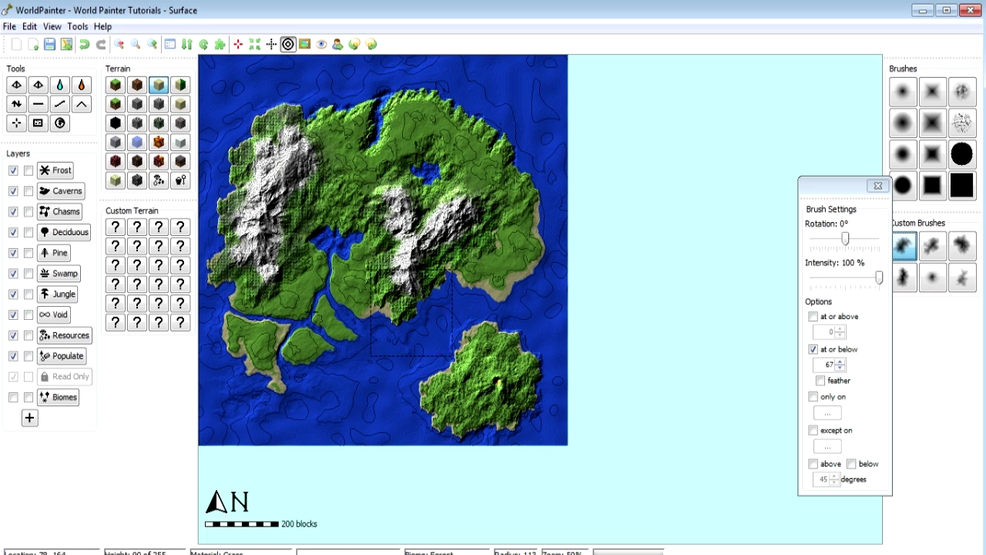
scroll(345, 349, "down", 7)
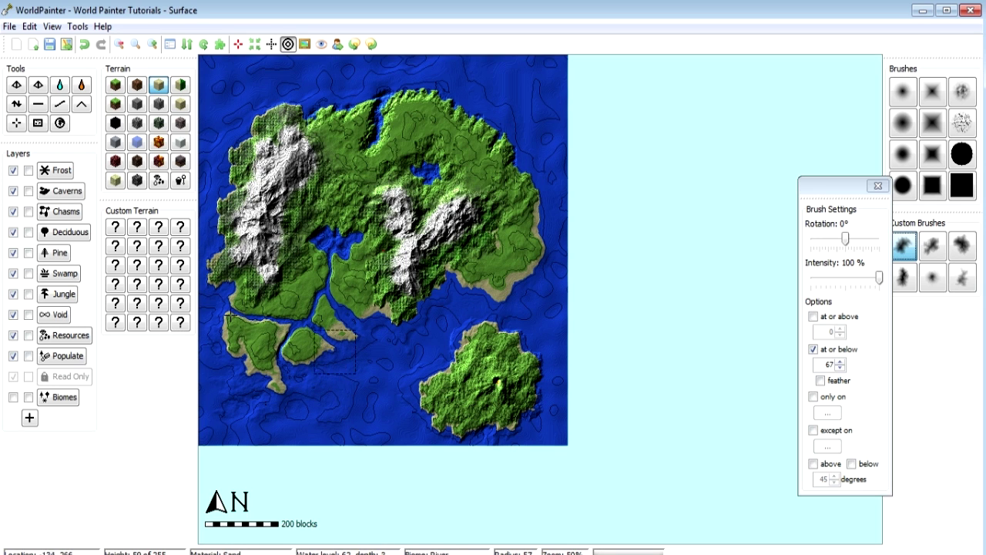
scroll(343, 316, "down", 8)
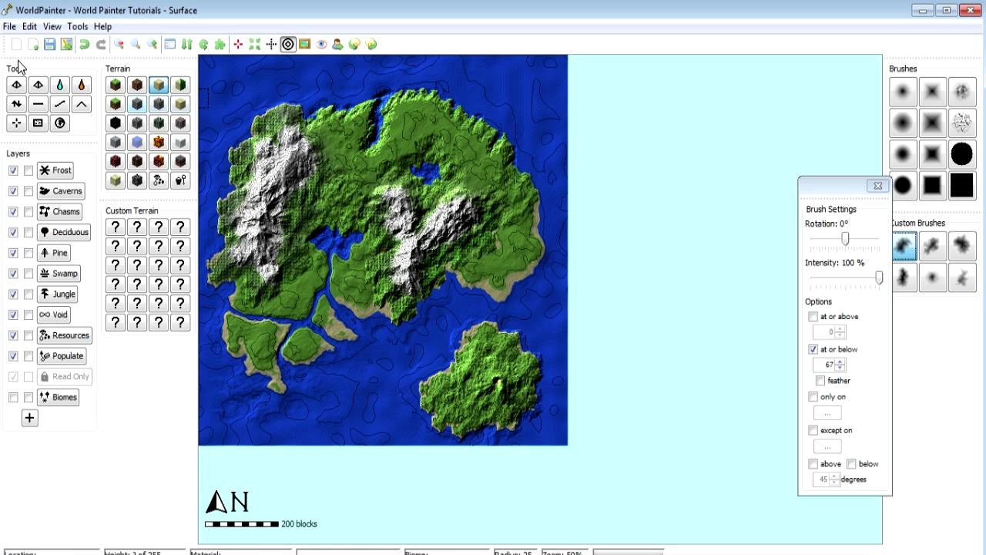
Paint grey stone terrain on the mainland's northern coast at 58% intensity with the "at or below" height limit turned off
left_click(138, 104)
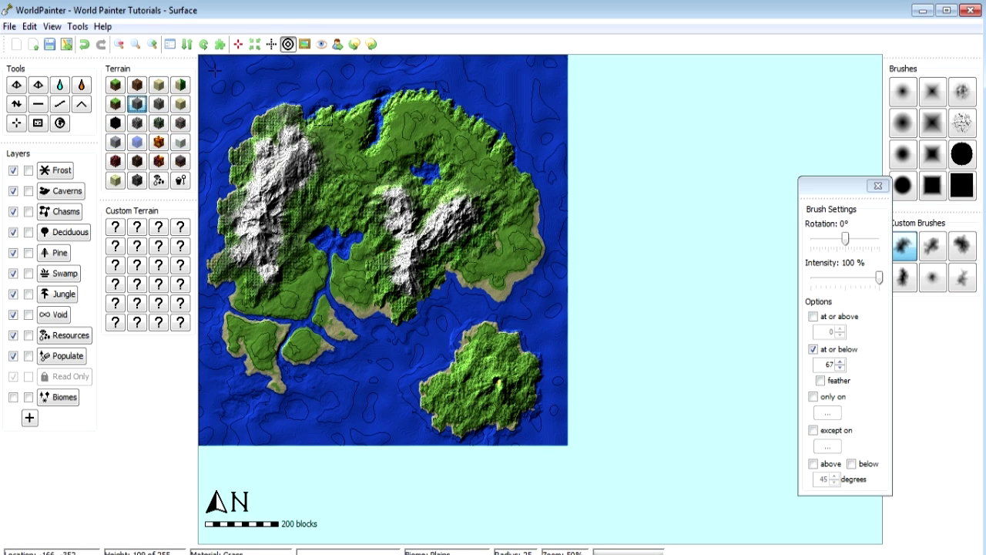
mouse_move(879, 278)
left_mouse_down()
mouse_move(838, 277)
mouse_move(850, 278)
left_mouse_up()
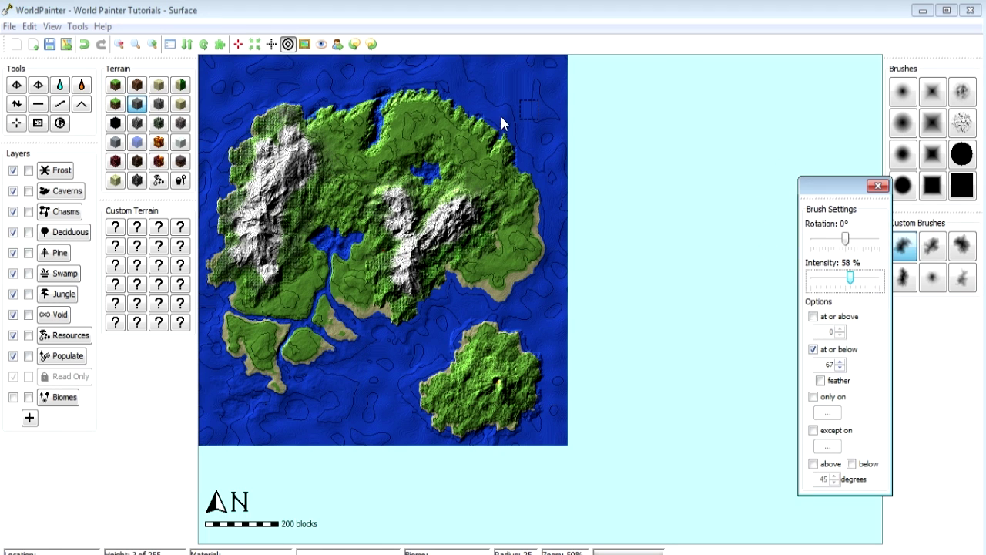
left_click(410, 114)
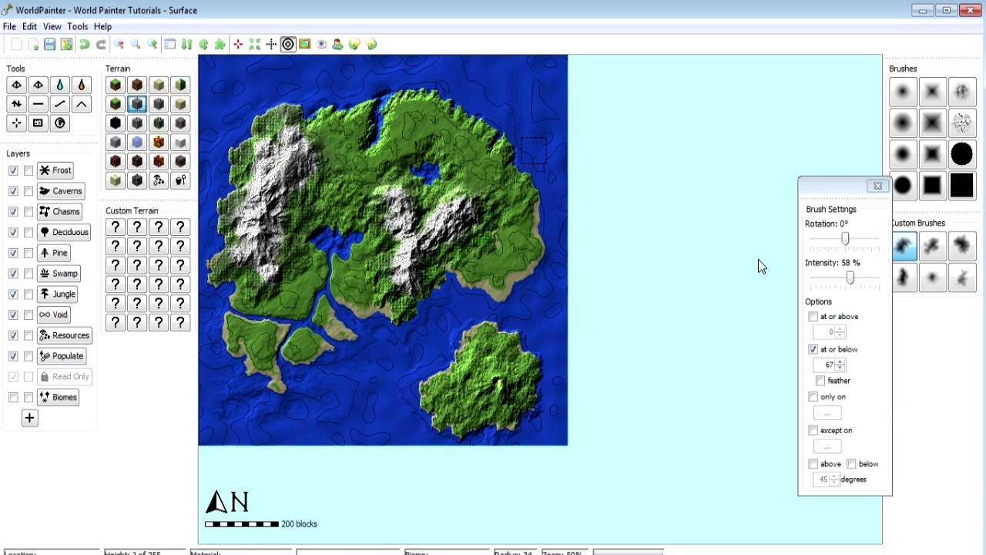
left_click(813, 349)
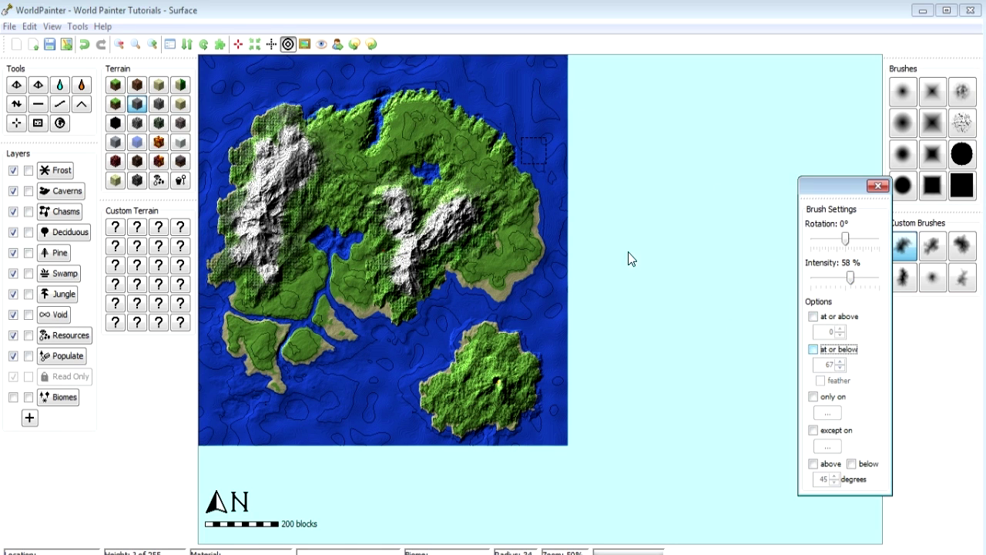
left_click(412, 116)
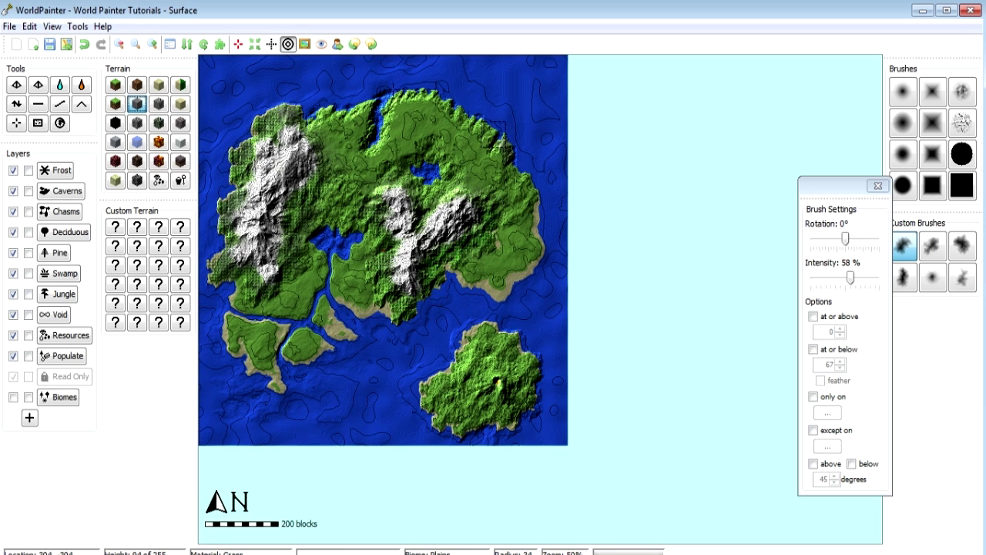